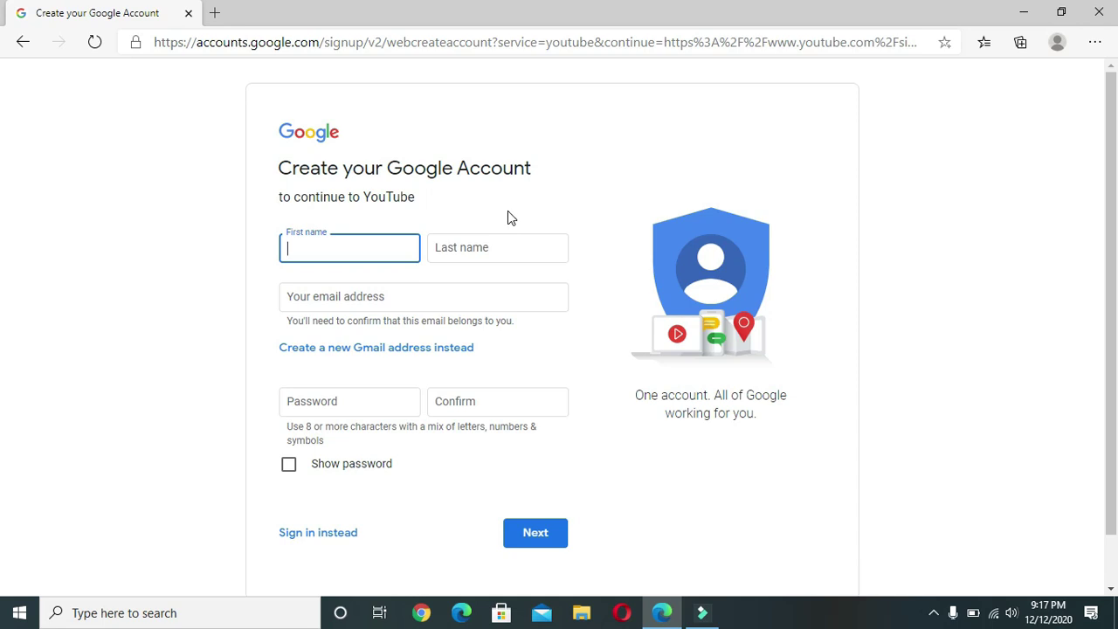
Enter the first name in the Create your Google Account form
text(me)
Enter the last name and an existing Gmail address as the account e-mail
click(490, 247)
text(vlog)
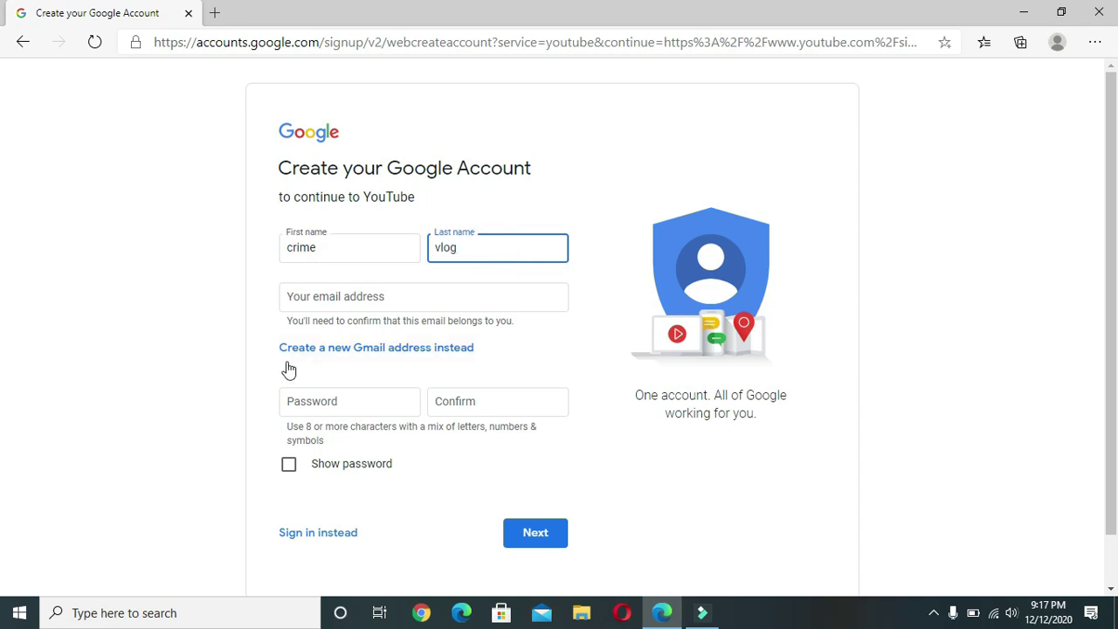
click(378, 298)
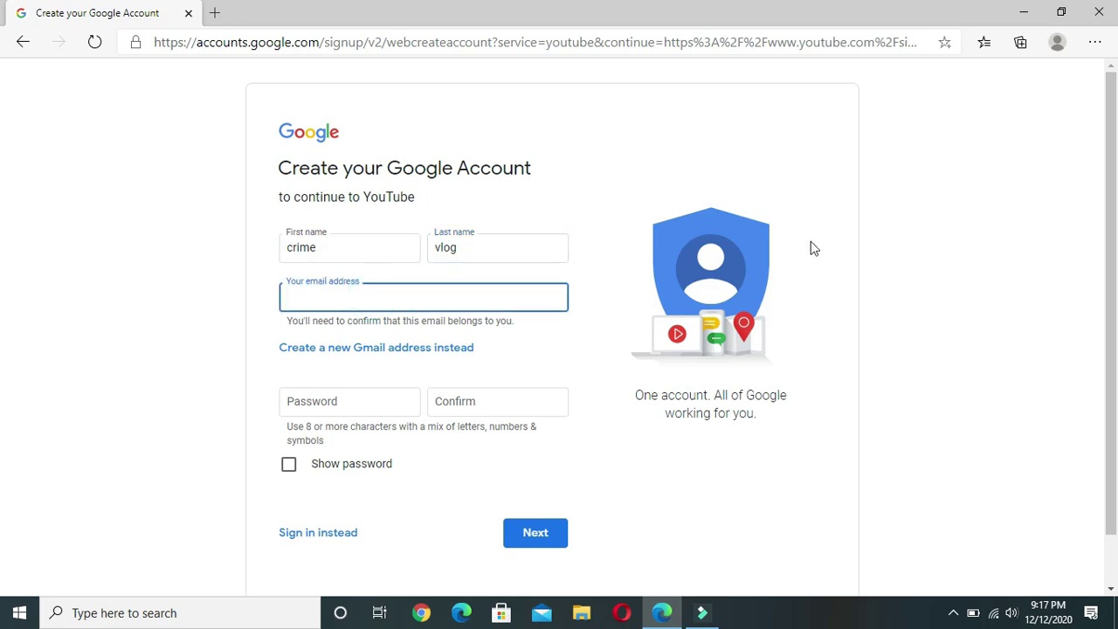
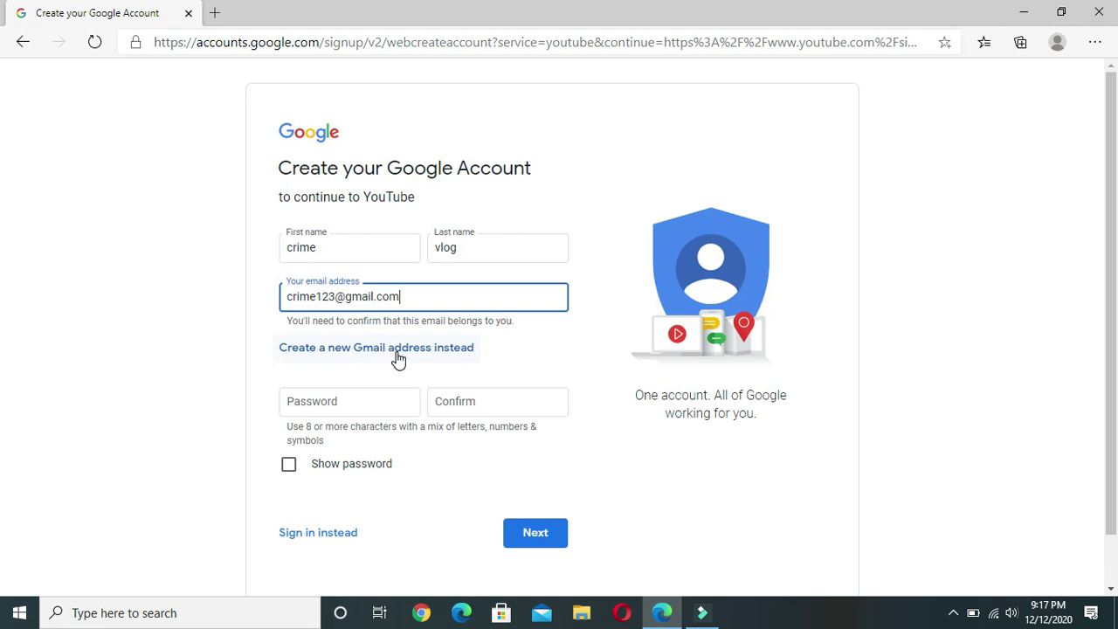
Switch to a new Gmail address and, after the first username is taken, pick a suggested available one
click(394, 351)
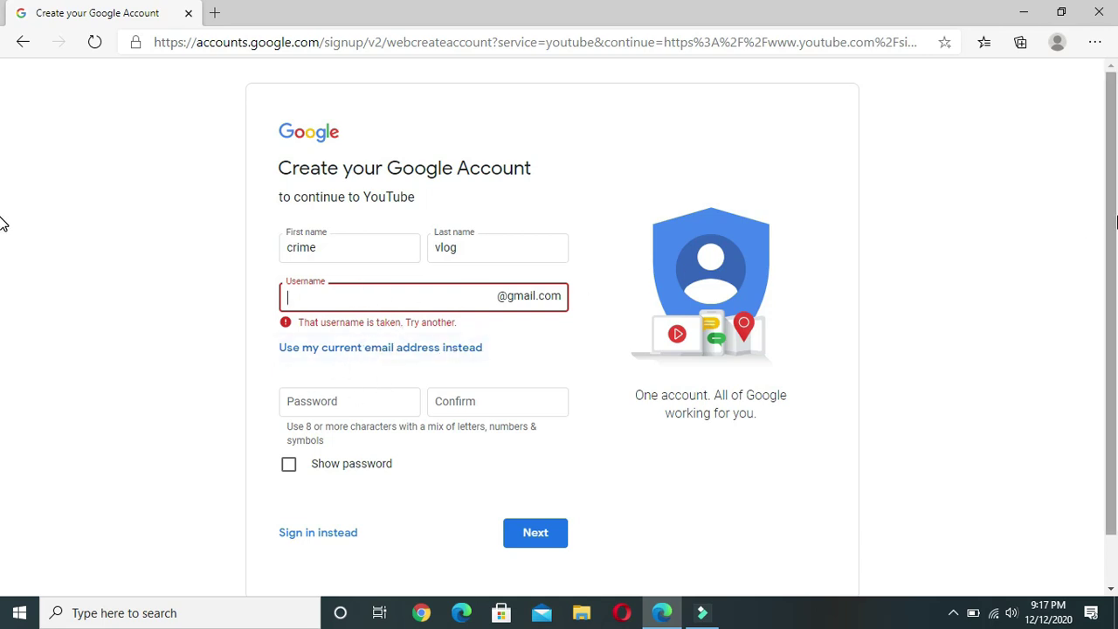
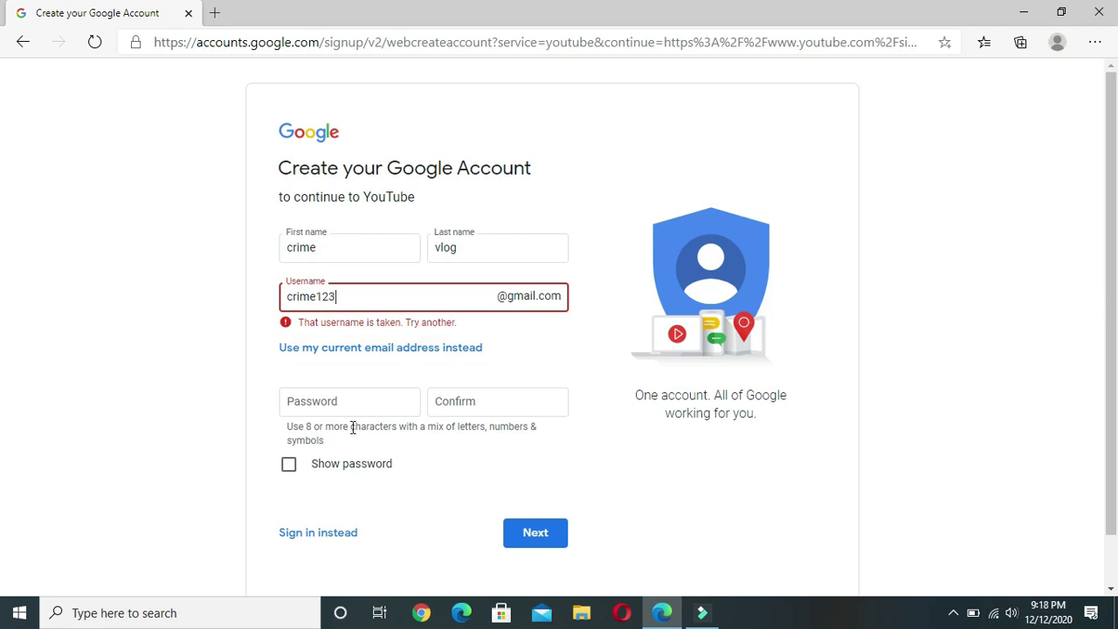
click(361, 401)
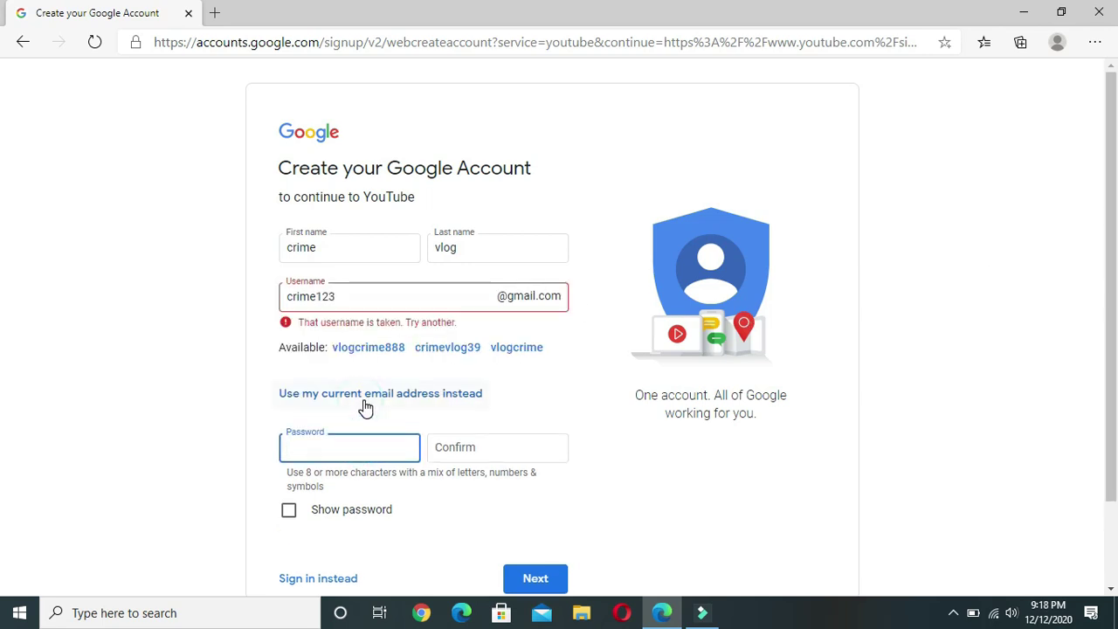
click(357, 300)
key(BackSpace)
key(BackSpace)
key(BackSpace)
key(BackSpace)
key(BackSpace)
key(BackSpace)
key(BackSpace)
key(BackSpace)
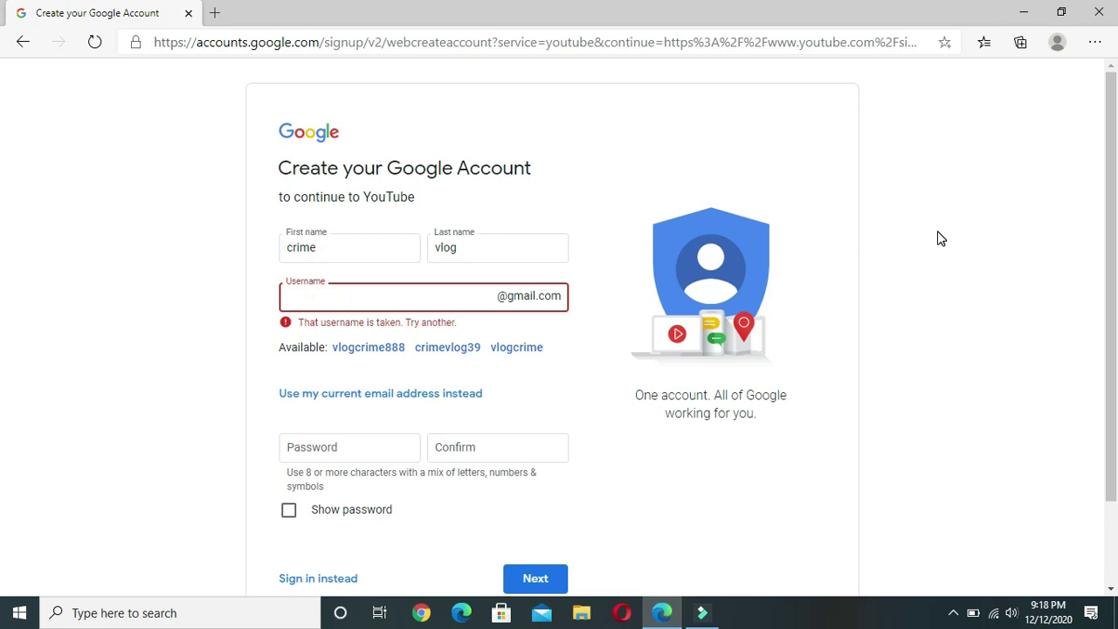
click(455, 349)
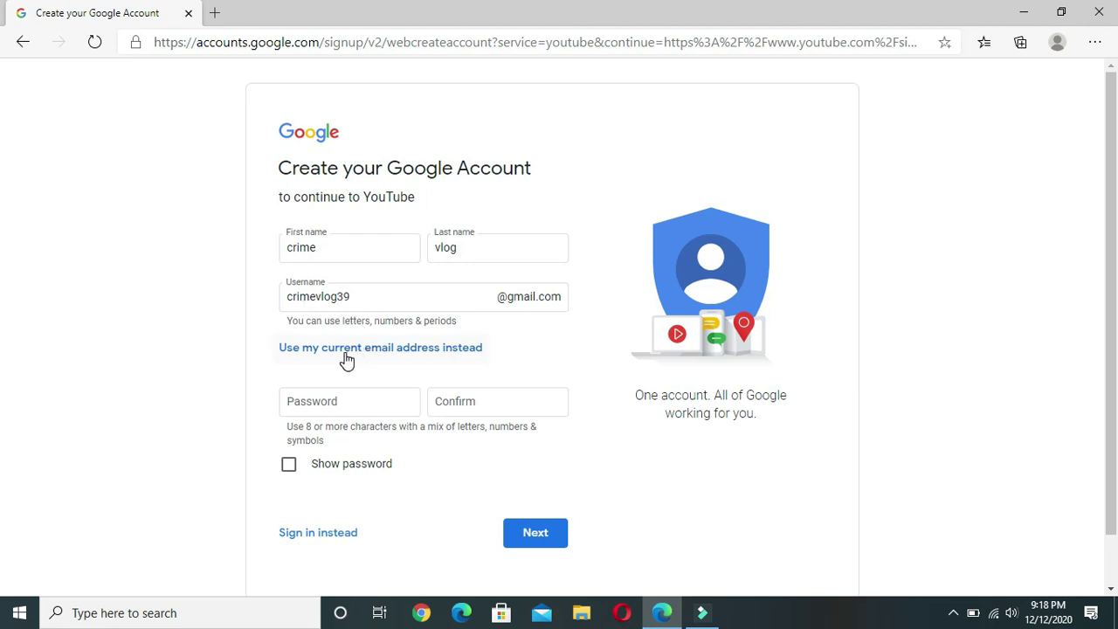
click(356, 402)
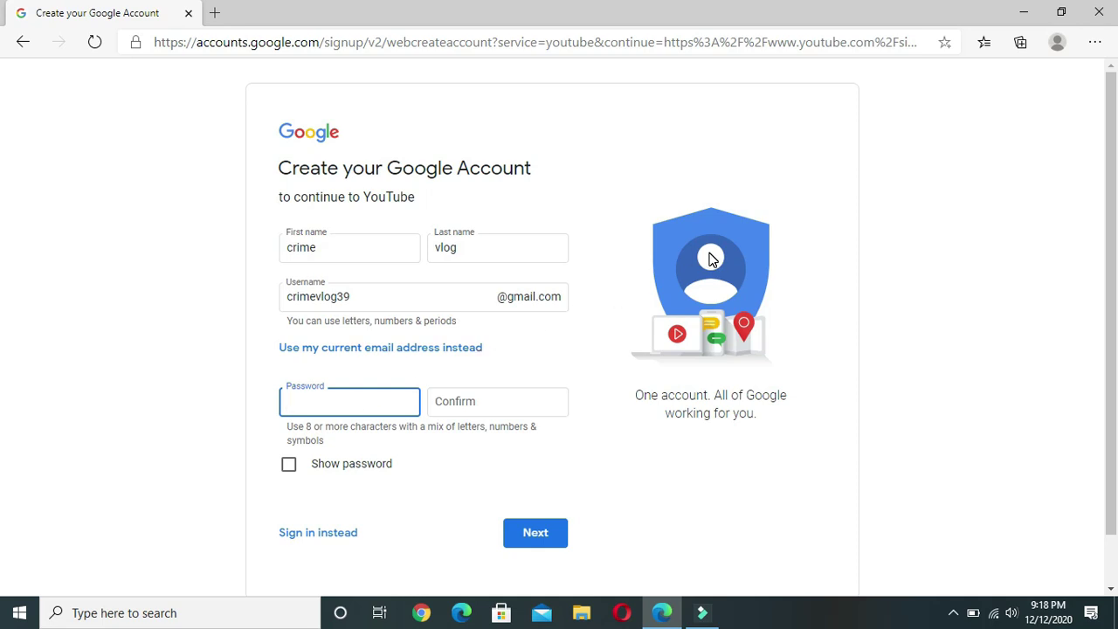
Set and confirm a password, then replace it with a stronger one after the error and submit
click(516, 405)
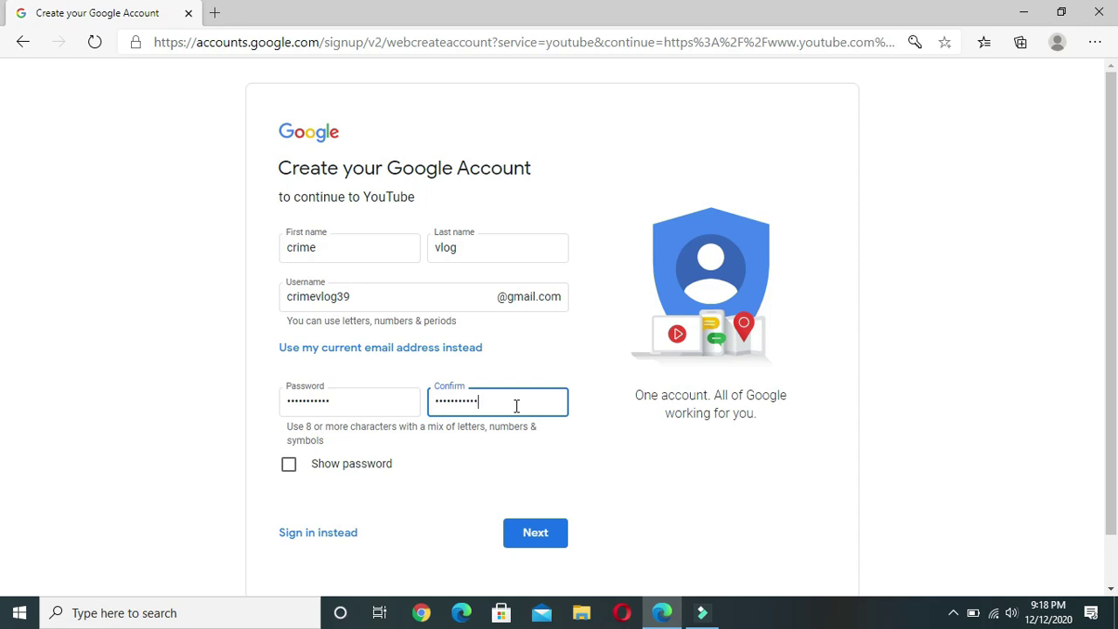
click(515, 544)
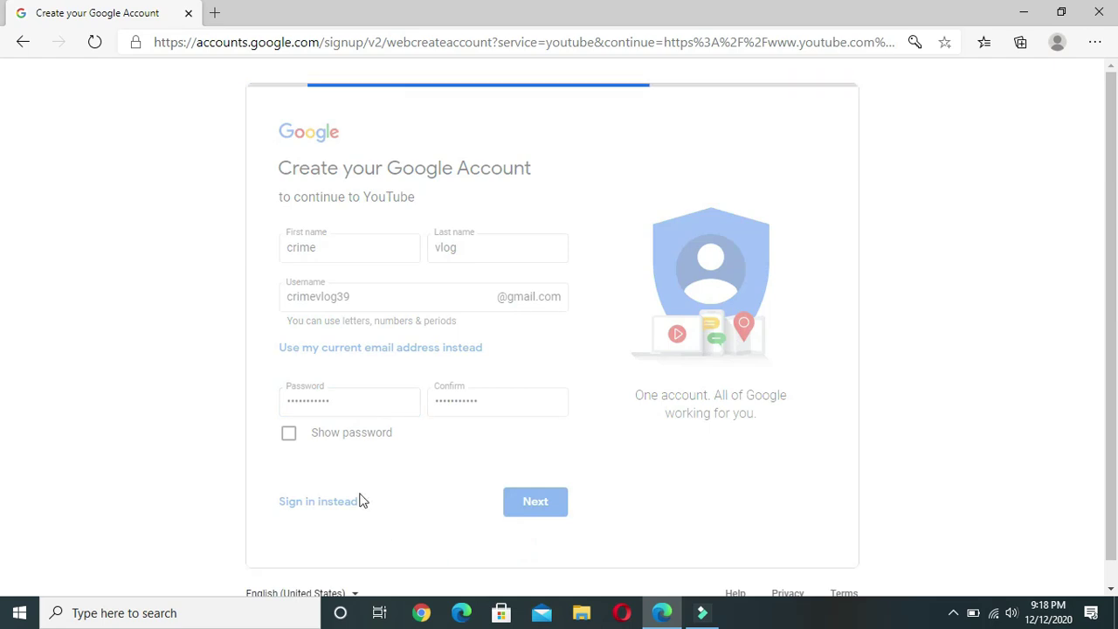
click(367, 407)
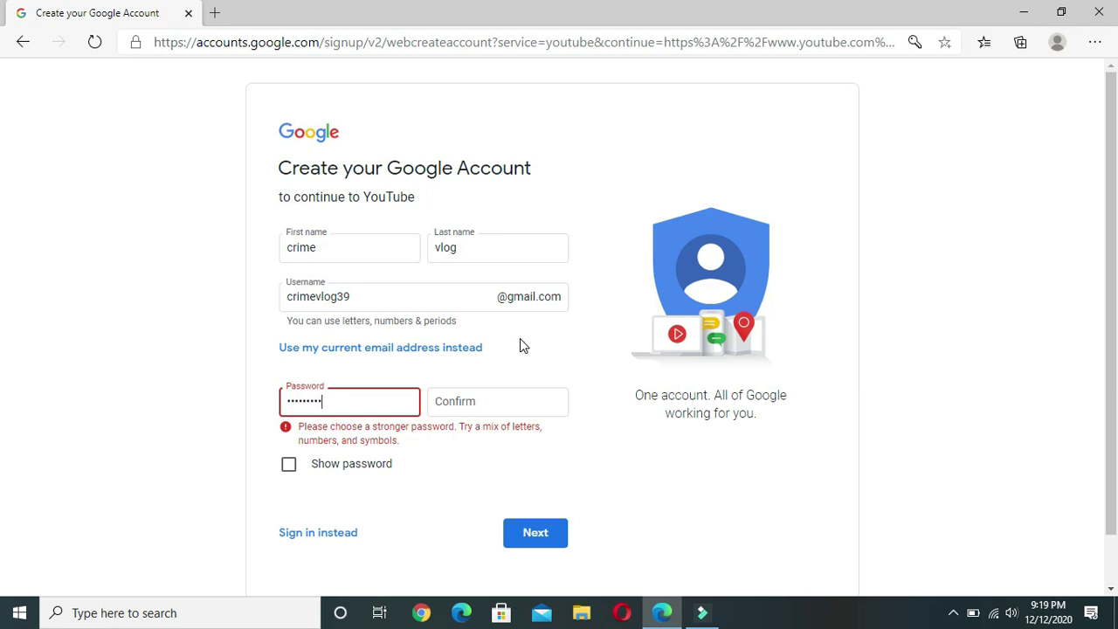
click(476, 399)
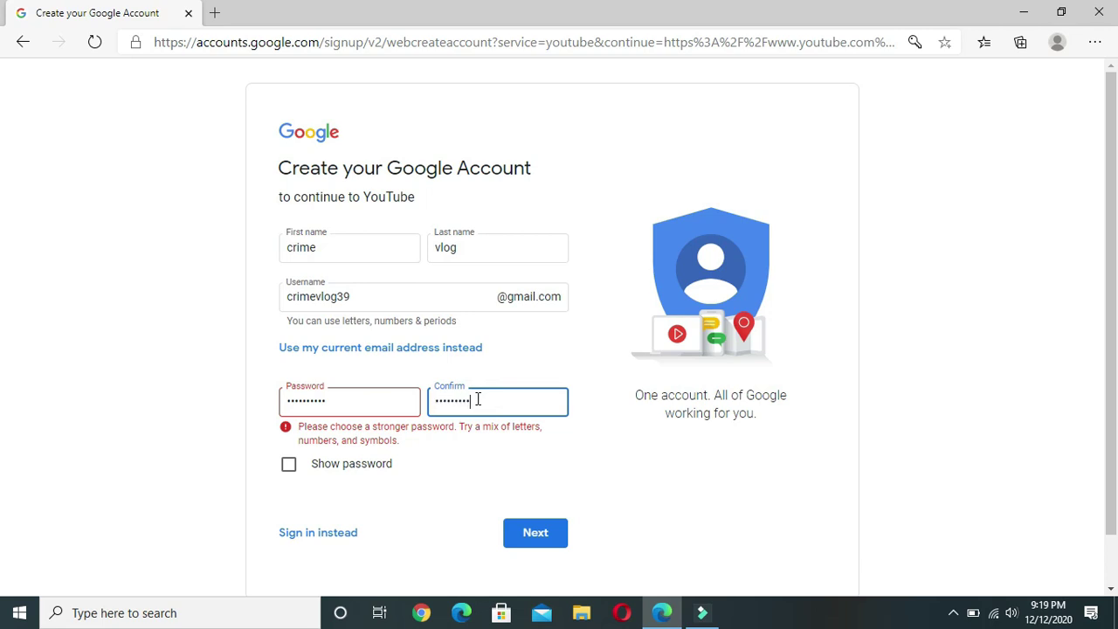
click(529, 532)
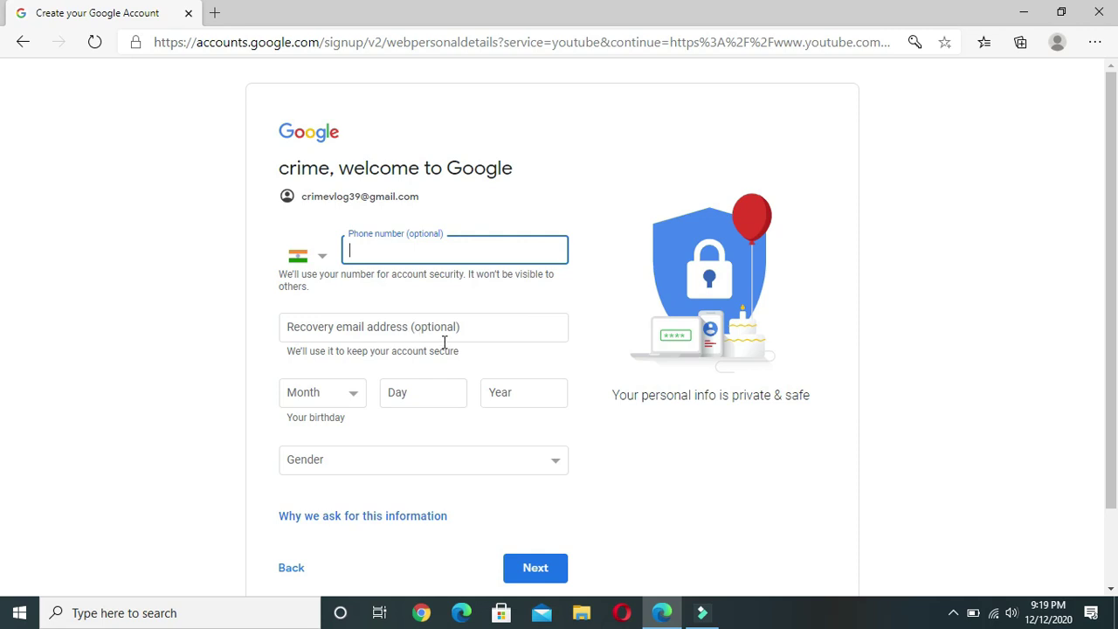
Enter the birthday with month May and year 2000
click(358, 401)
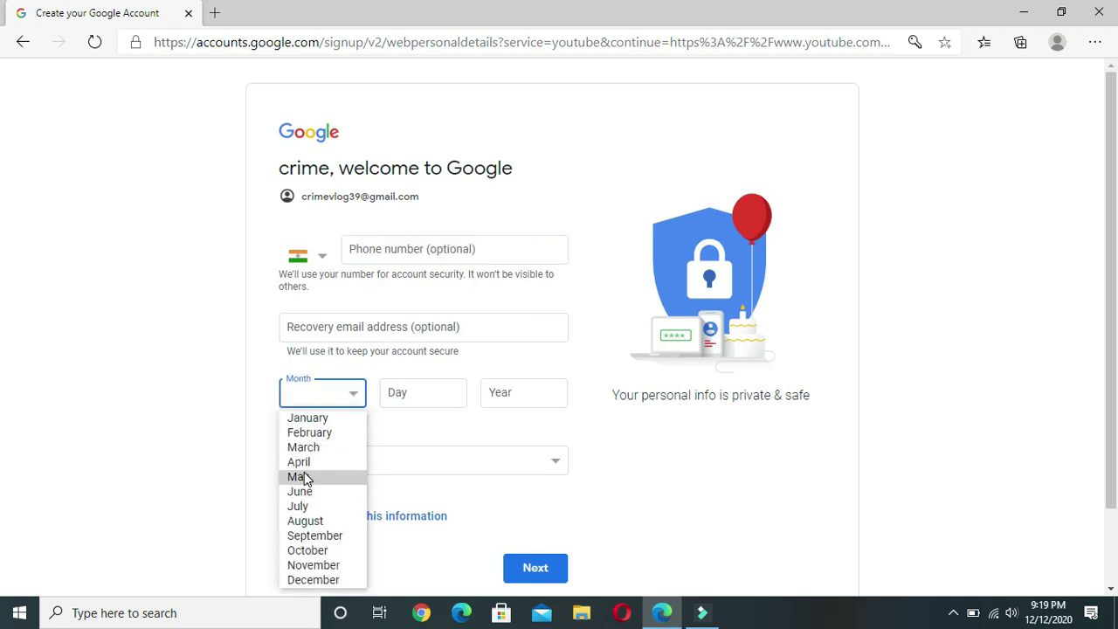
click(316, 484)
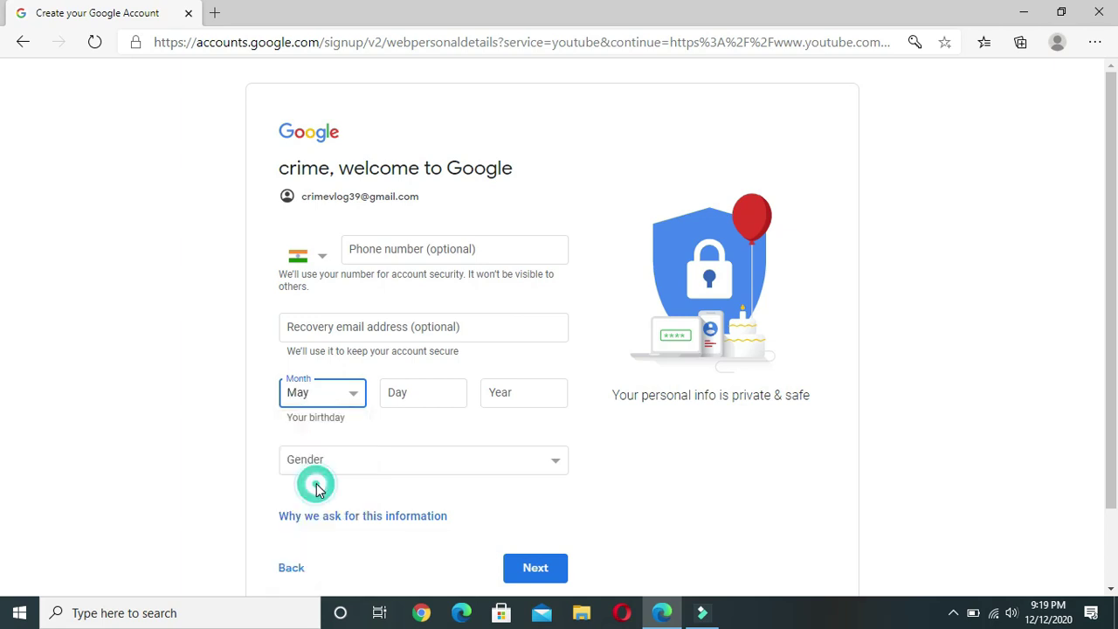
click(425, 392)
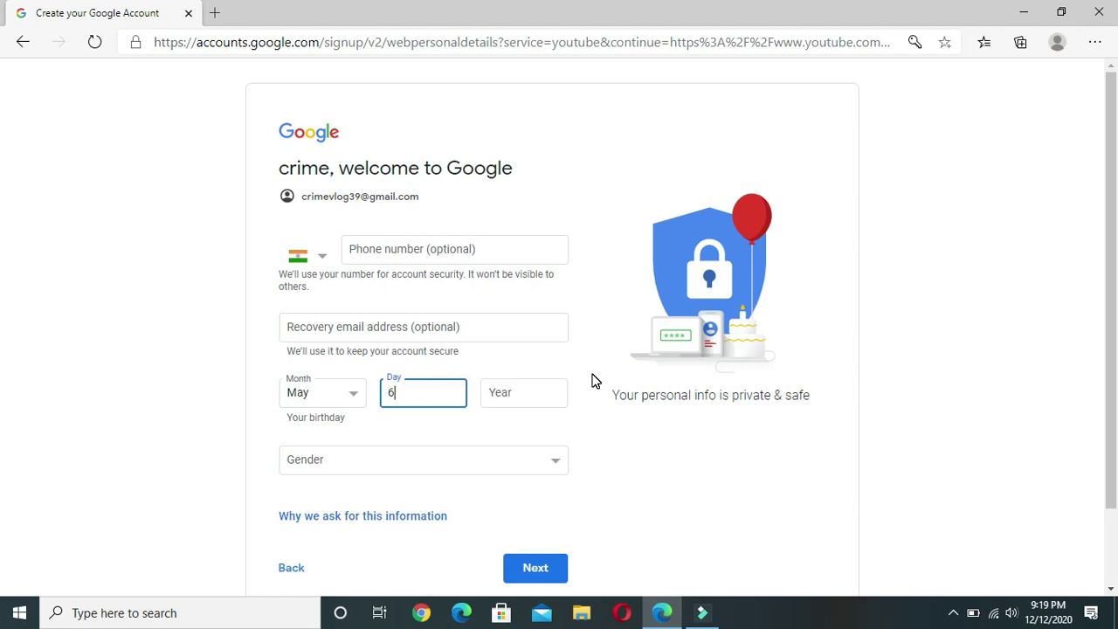
click(546, 398)
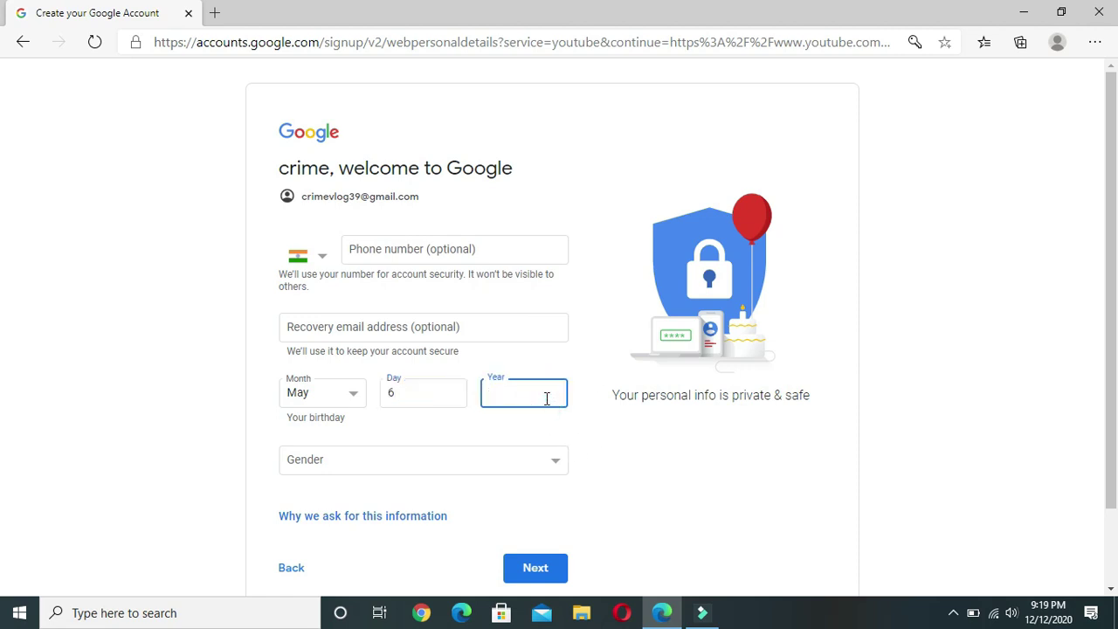
text(2000)
Set the gender to Male and submit the personal details
click(498, 462)
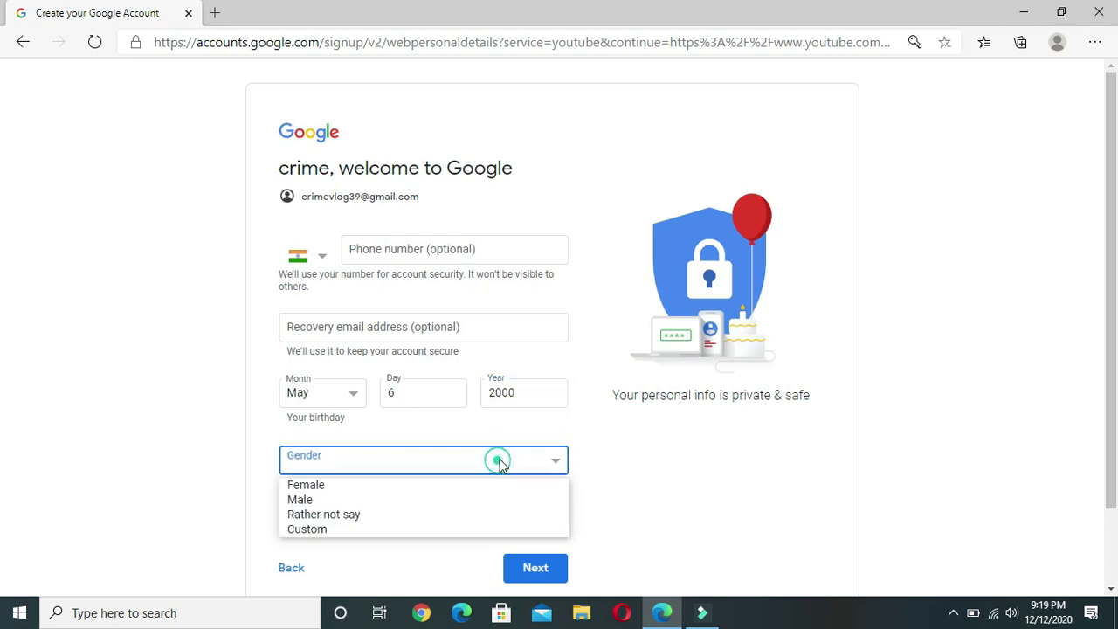
click(345, 503)
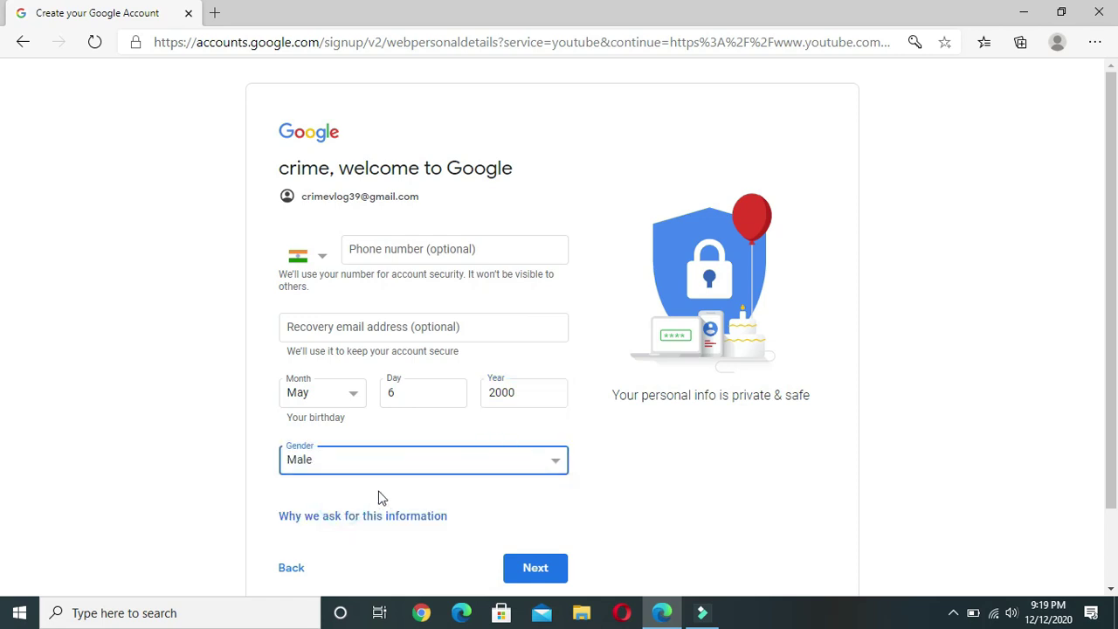
scroll(388, 494, down, 1)
click(529, 499)
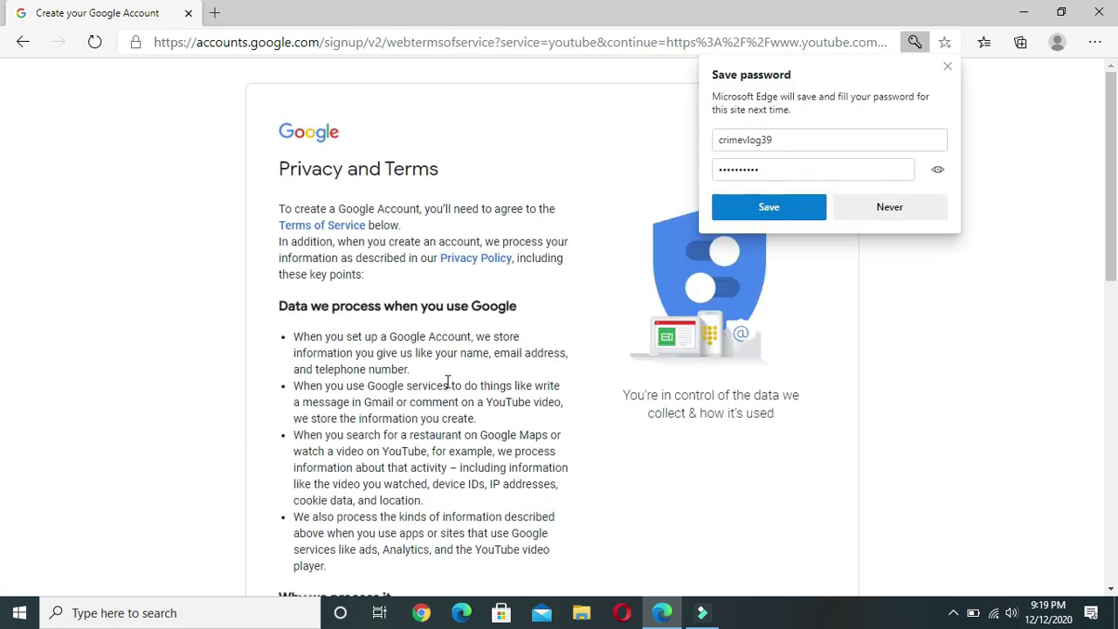
Save the new password in Edge and scroll through the Privacy and Terms page
click(765, 208)
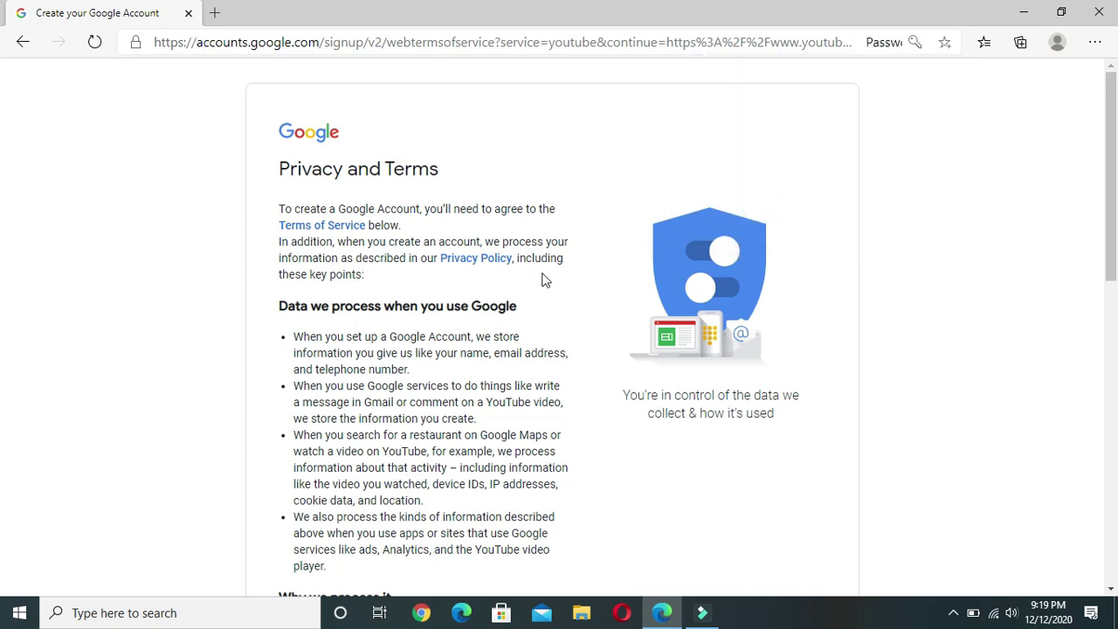
scroll(541, 279, down, 9)
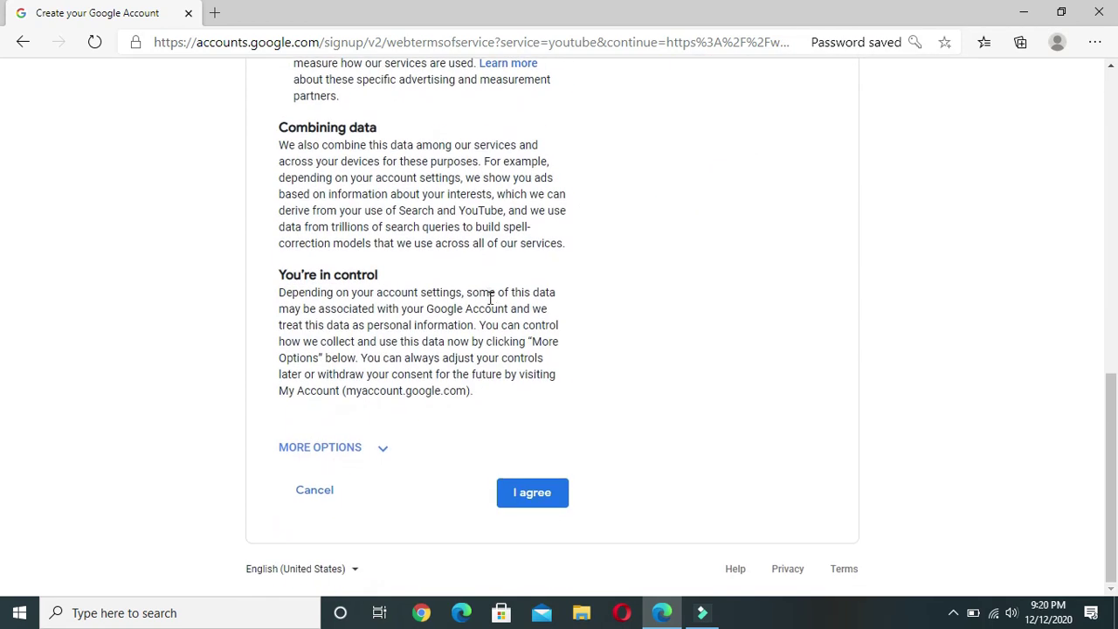
scroll(428, 340, up, 10)
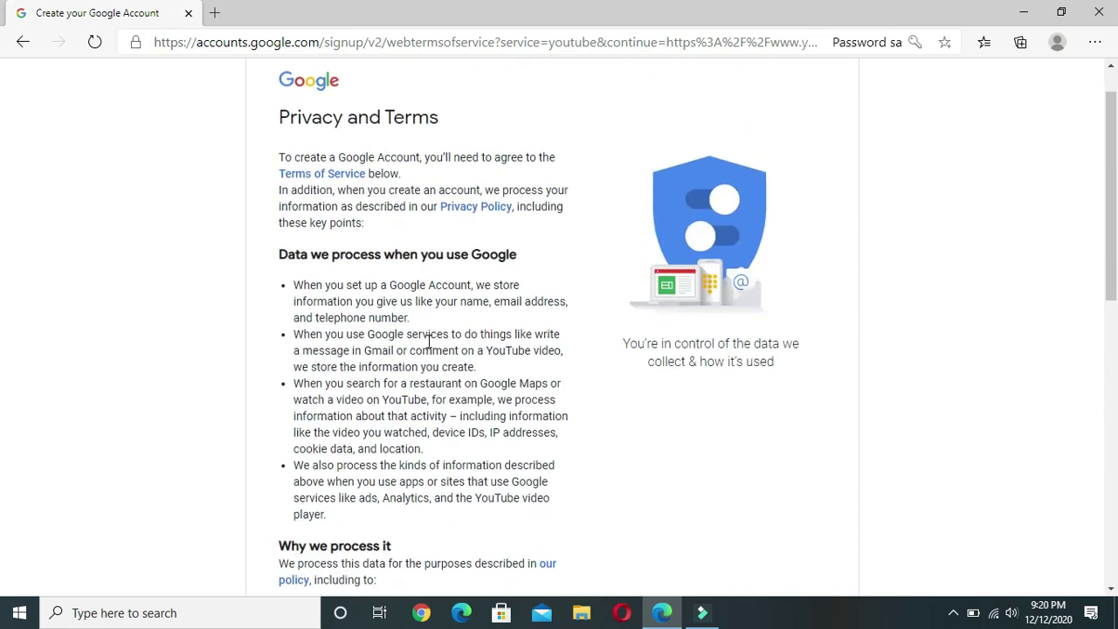
scroll(428, 341, up, 1)
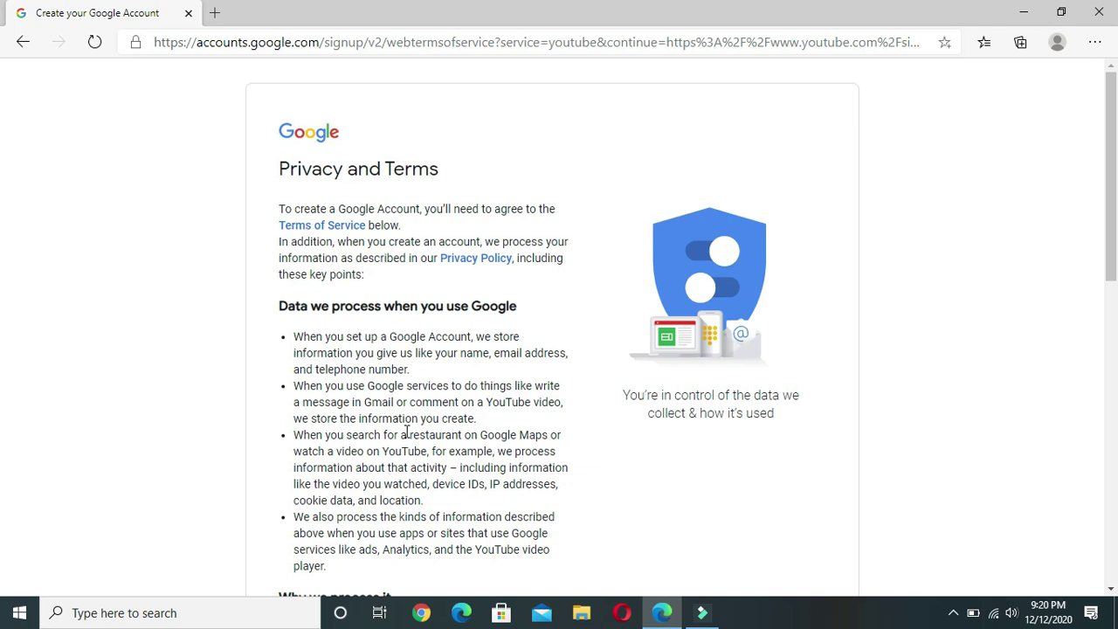
scroll(406, 432, down, 2)
scroll(405, 435, down, 7)
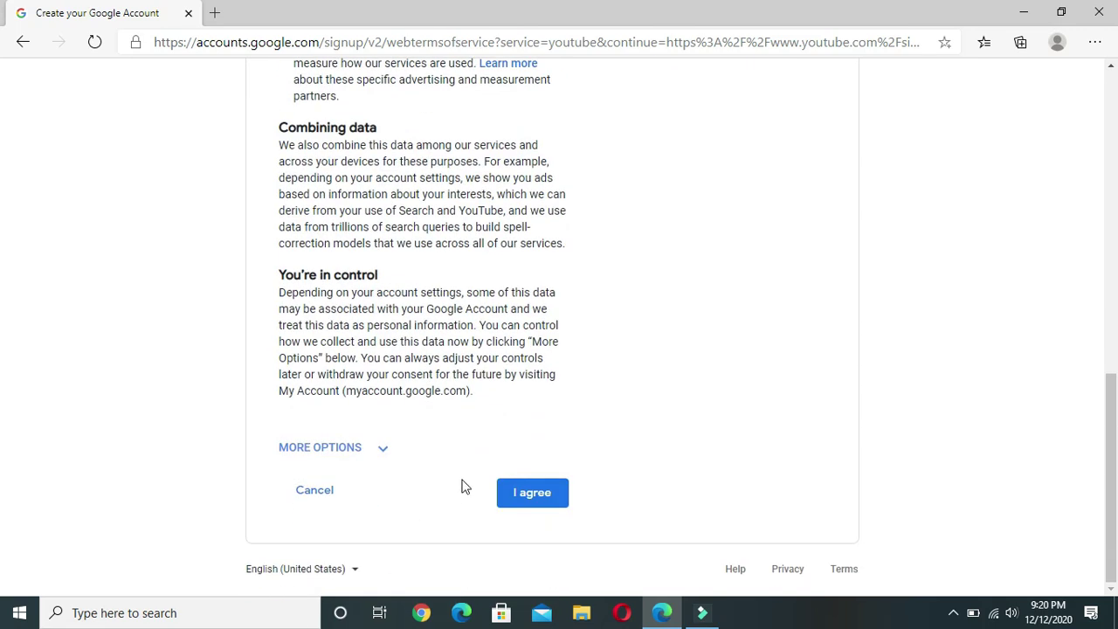
Expand MORE OPTIONS to review personalization settings, then accept the terms with I agree
click(370, 450)
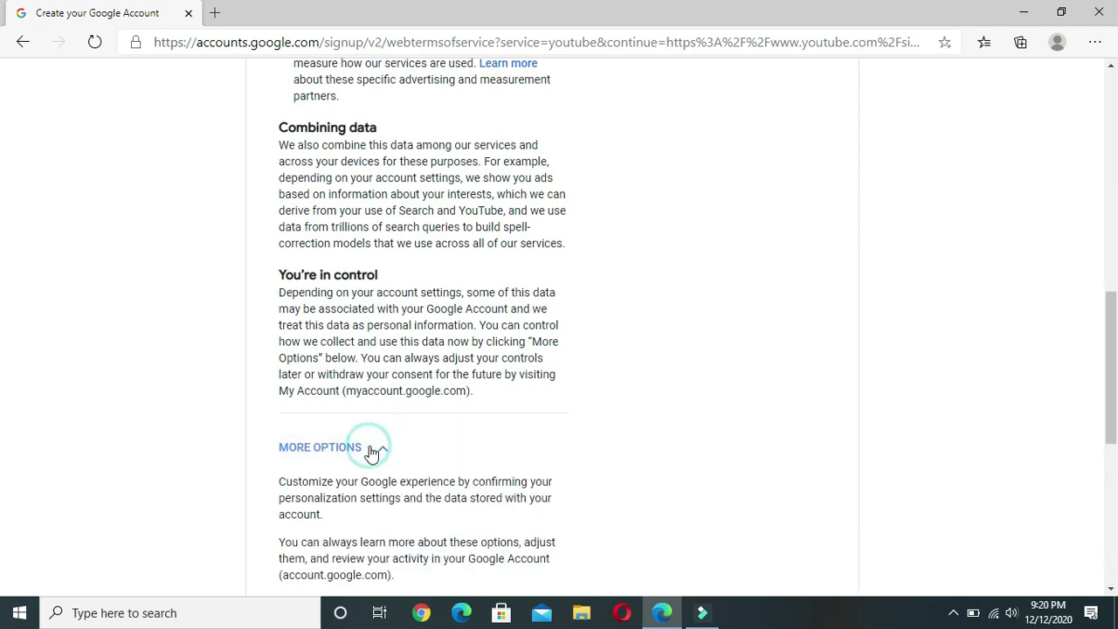
scroll(452, 464, down, 5)
scroll(453, 467, down, 4)
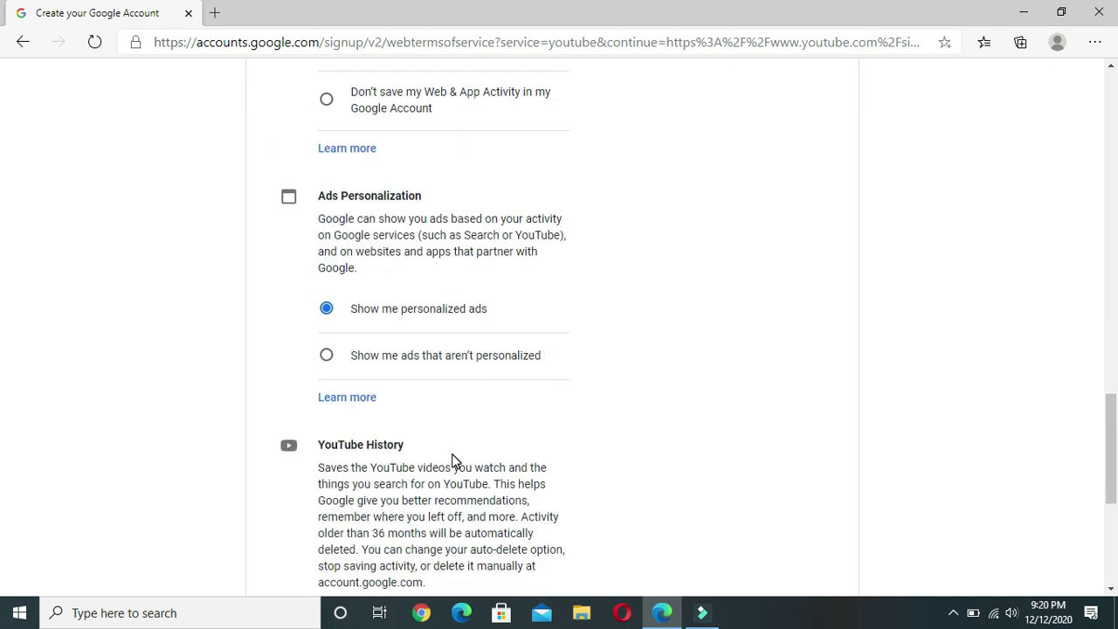
scroll(452, 461, down, 4)
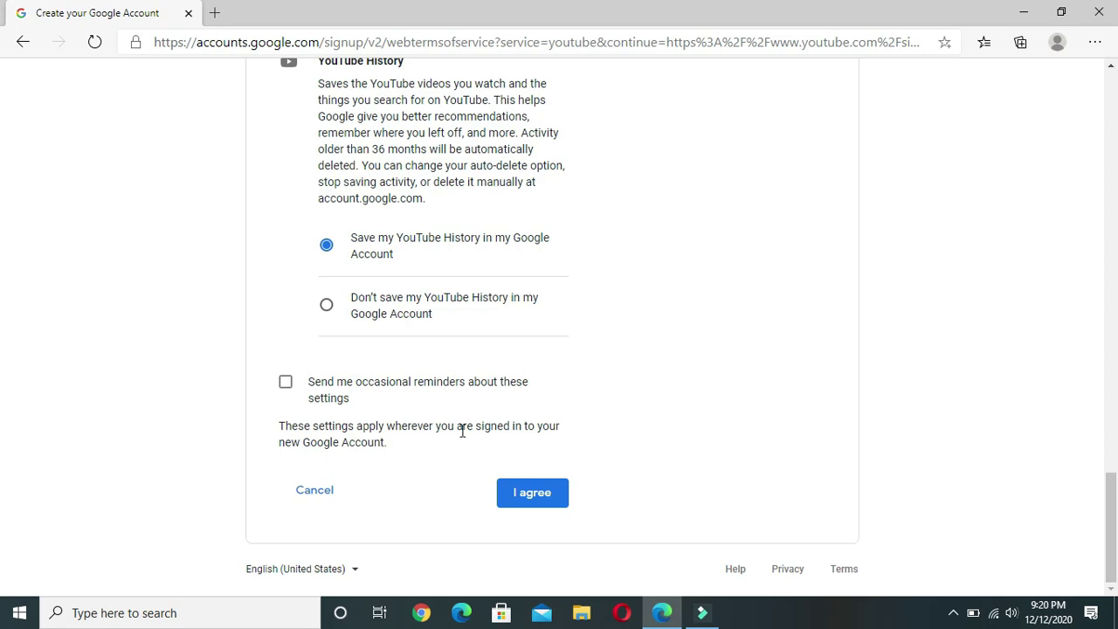
click(542, 496)
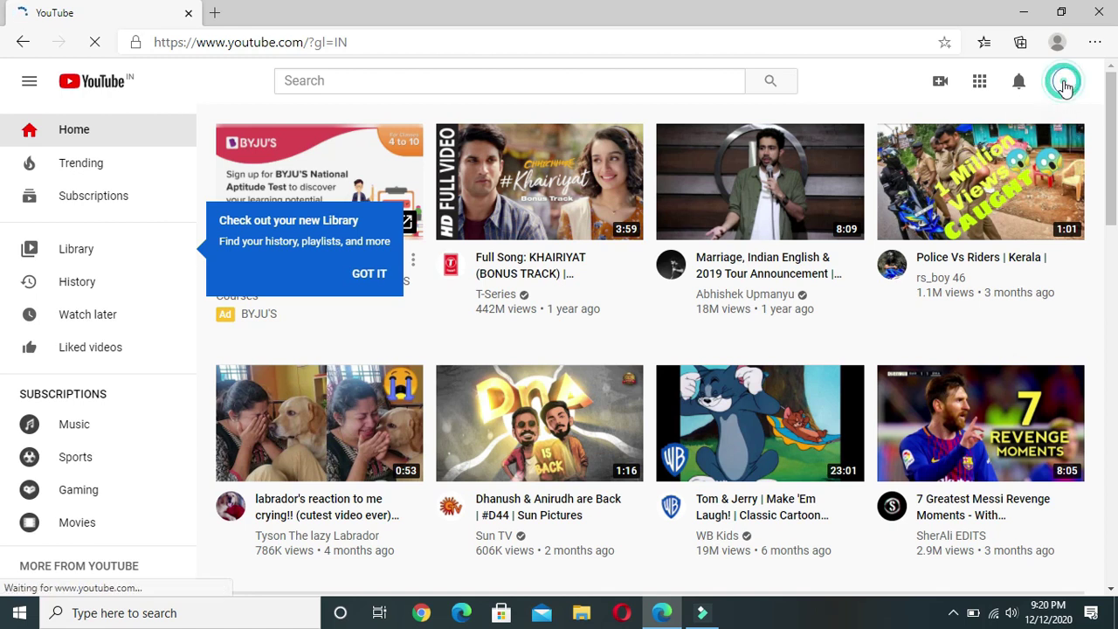
Create a YouTube channel from the avatar menu, selecting the Use your name option
click(1064, 82)
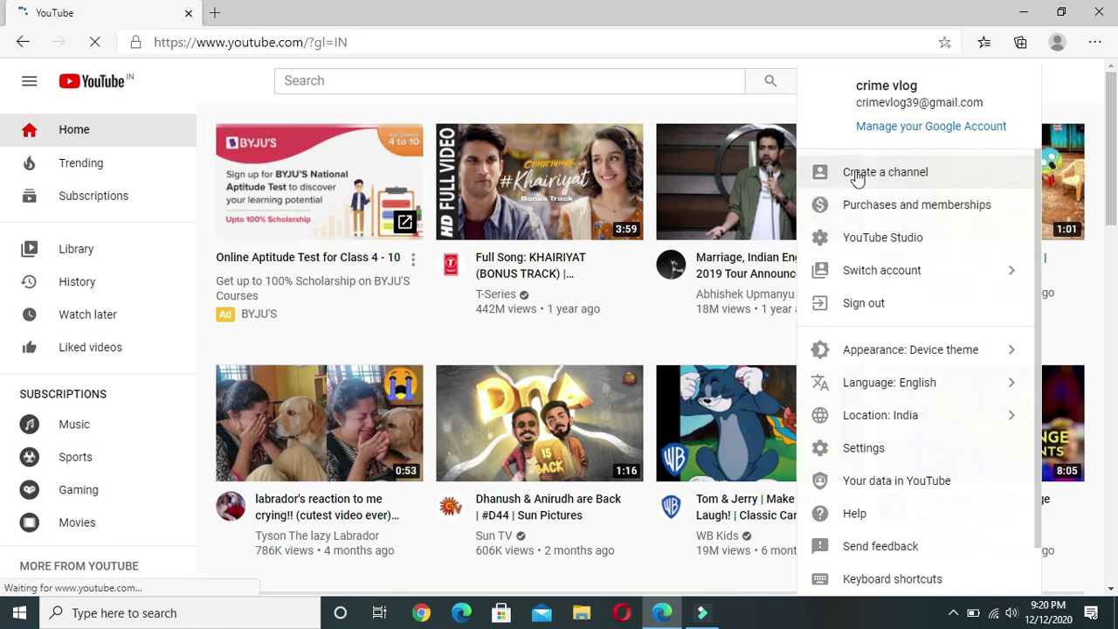
click(857, 178)
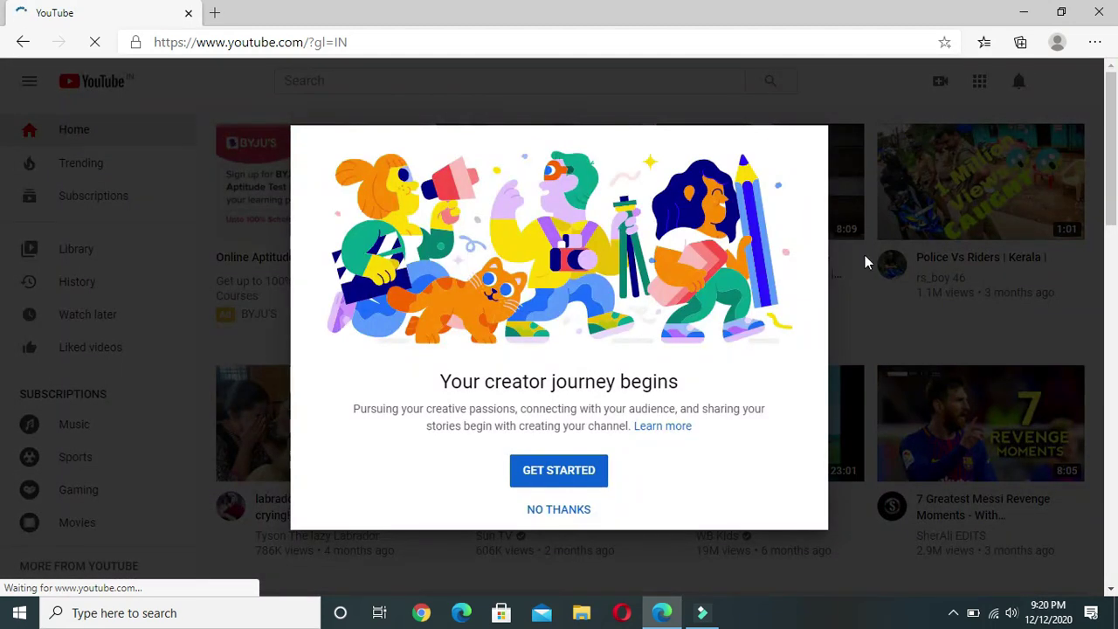
click(573, 480)
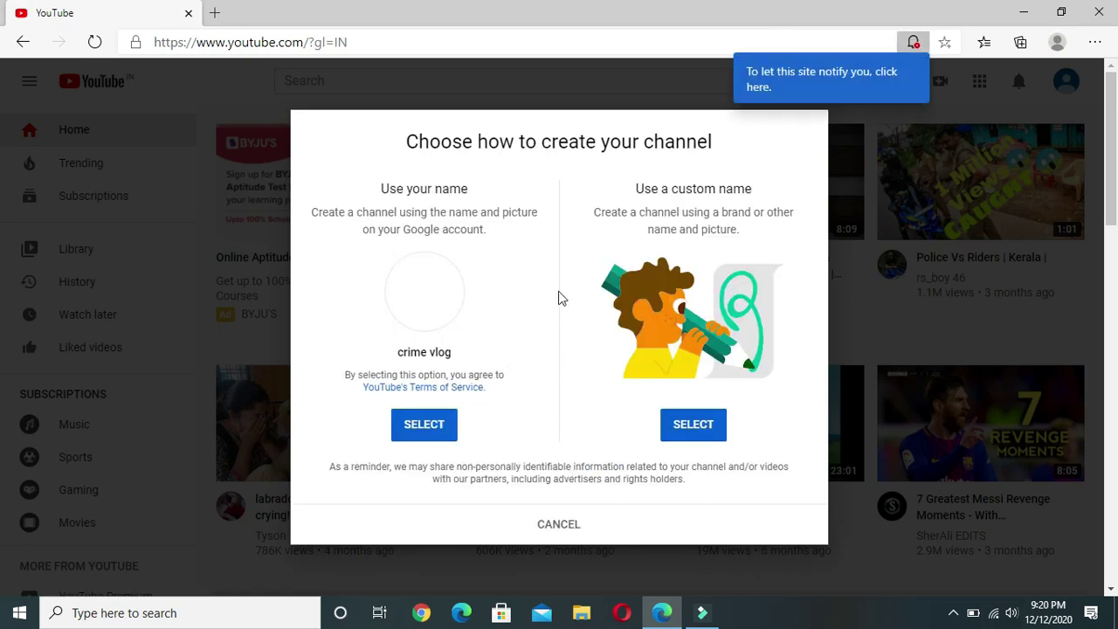
click(436, 445)
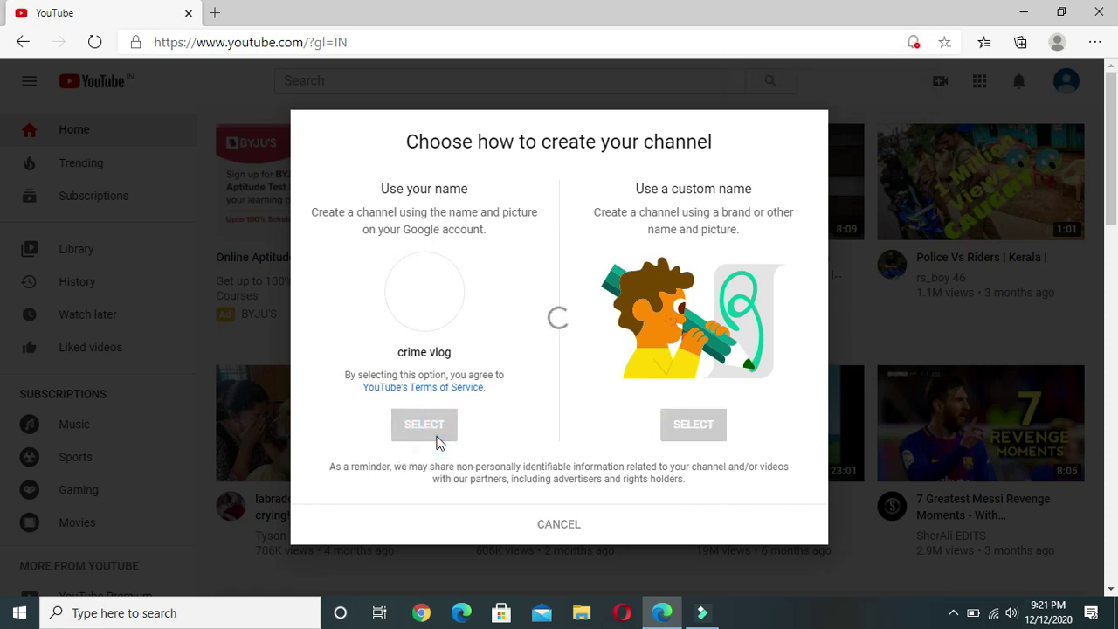